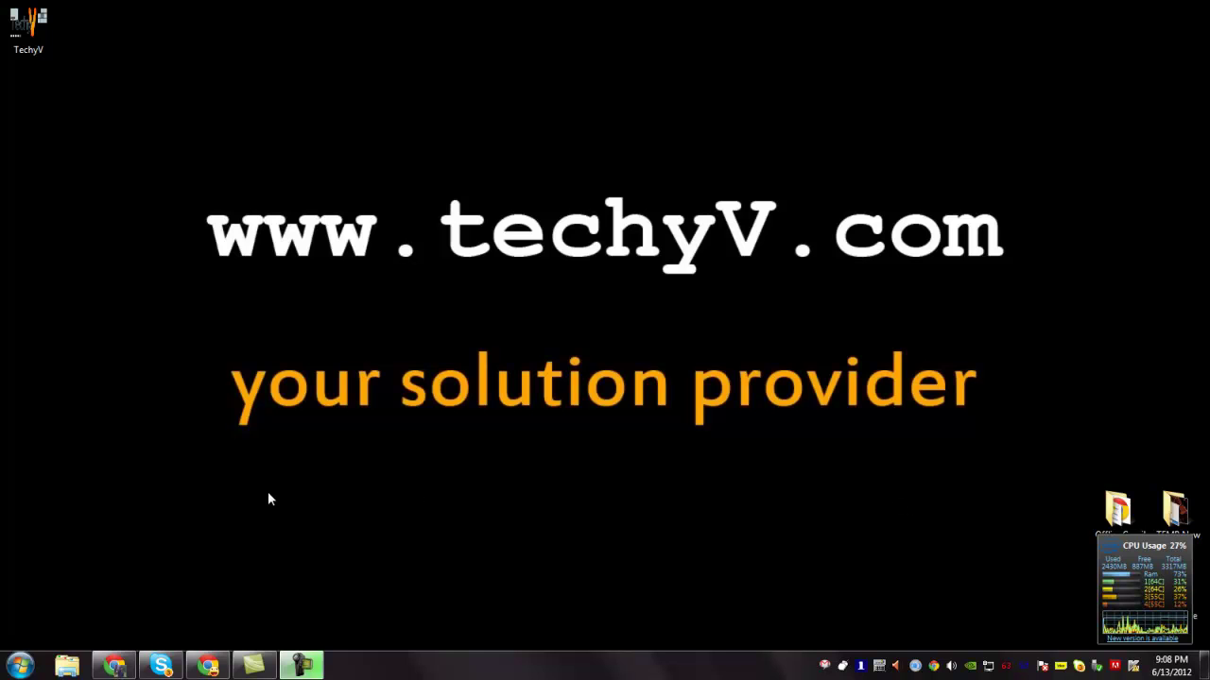
- Switch to Chrome and look over the subscriptions and recommended videos on the YouTube home page
{"action": "left_click", "coordinate": [199, 664]}
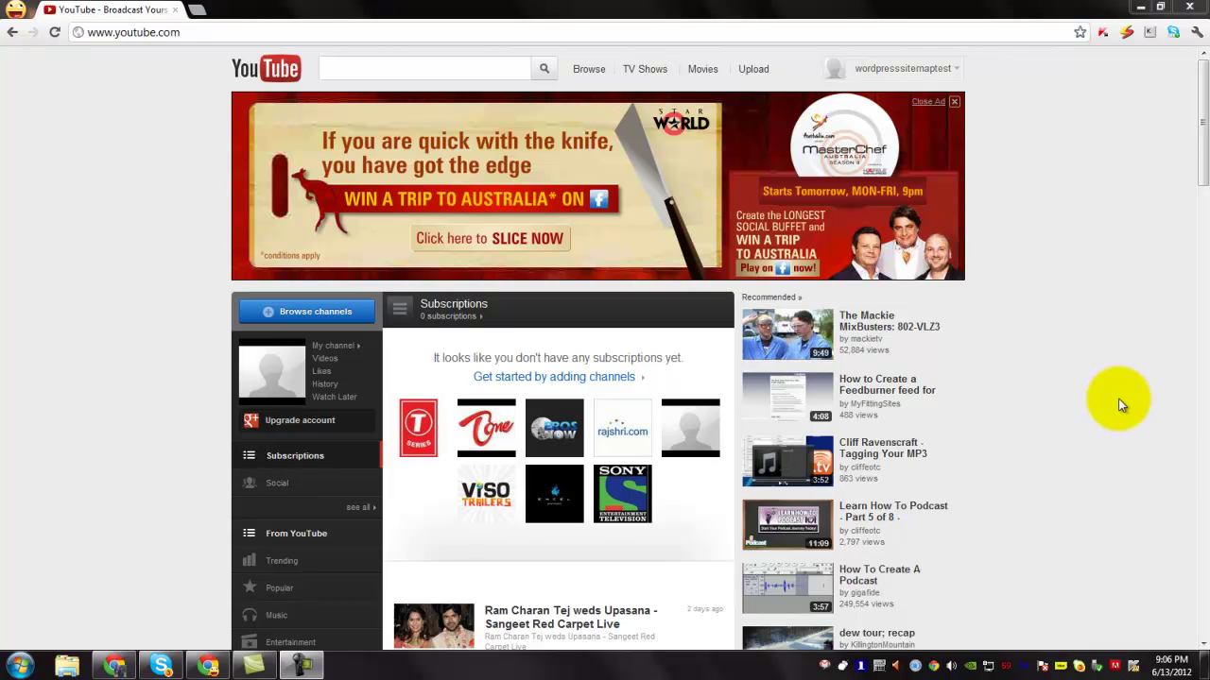
{"action": "mouse_move", "coordinate": [1203, 121]}
{"action": "left_mouse_down"}
{"action": "mouse_move", "coordinate": [1203, 616]}
{"action": "mouse_move", "coordinate": [1203, 111]}
{"action": "left_mouse_up"}
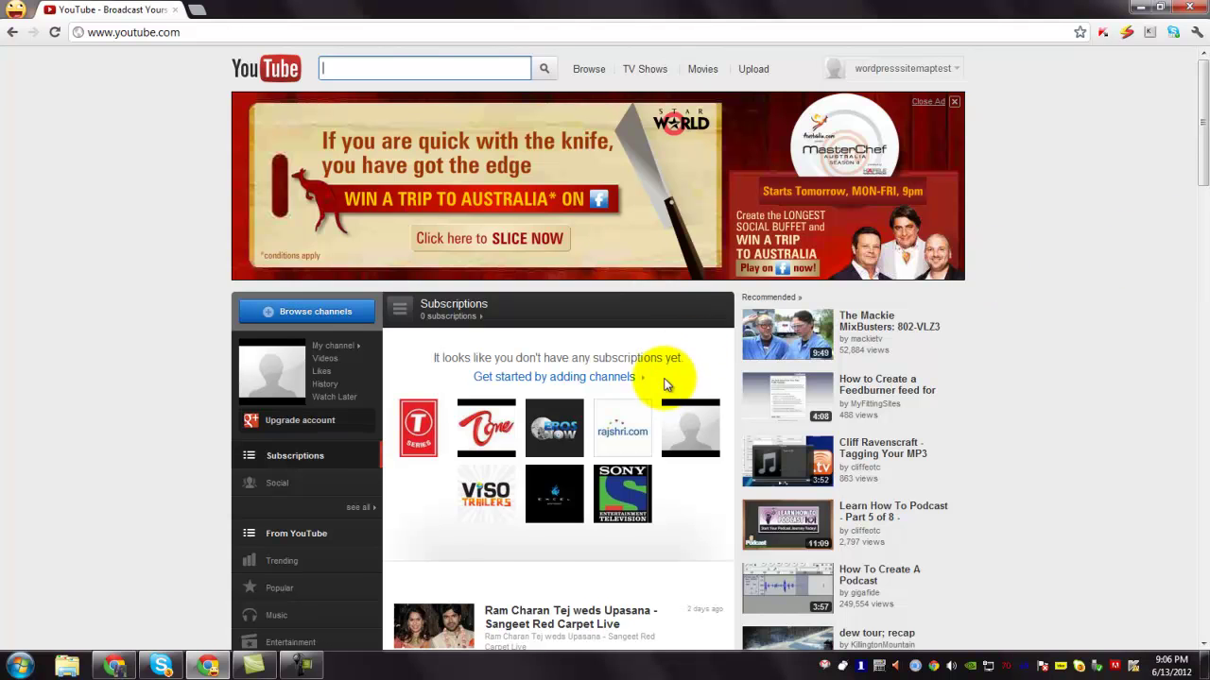
{"action": "scroll", "coordinate": [718, 368], "scroll_direction": "down", "scroll_amount": 1}
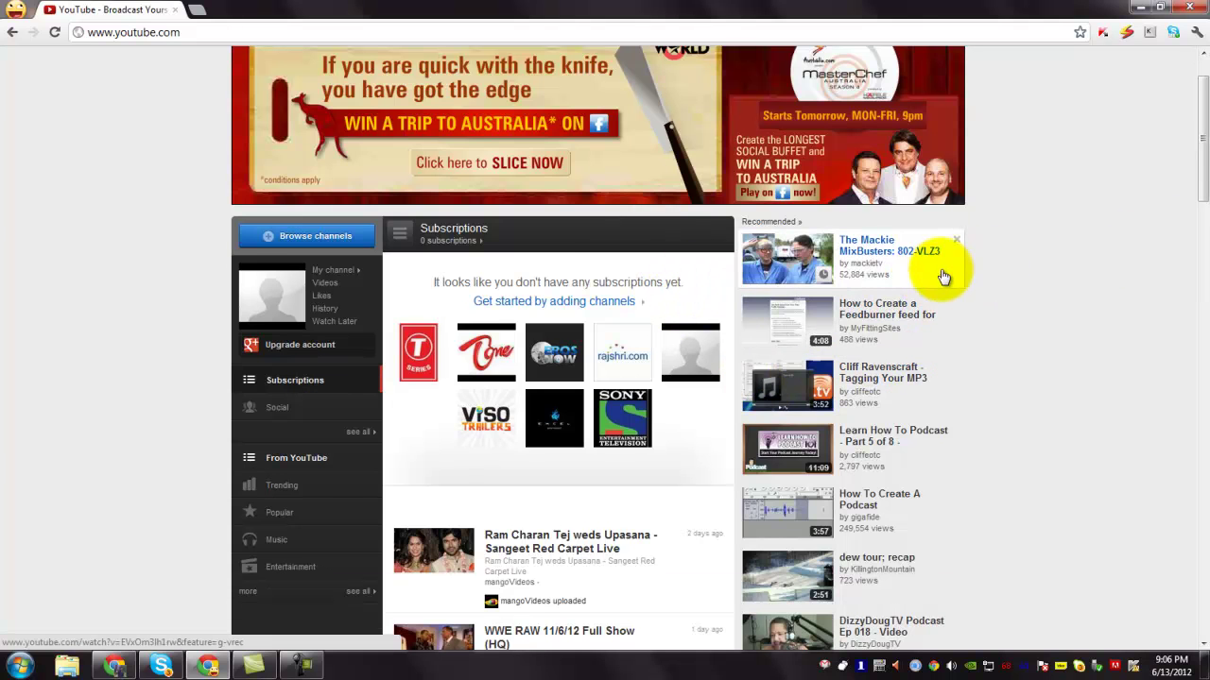
{"action": "scroll", "coordinate": [987, 411], "scroll_direction": "down", "scroll_amount": 1}
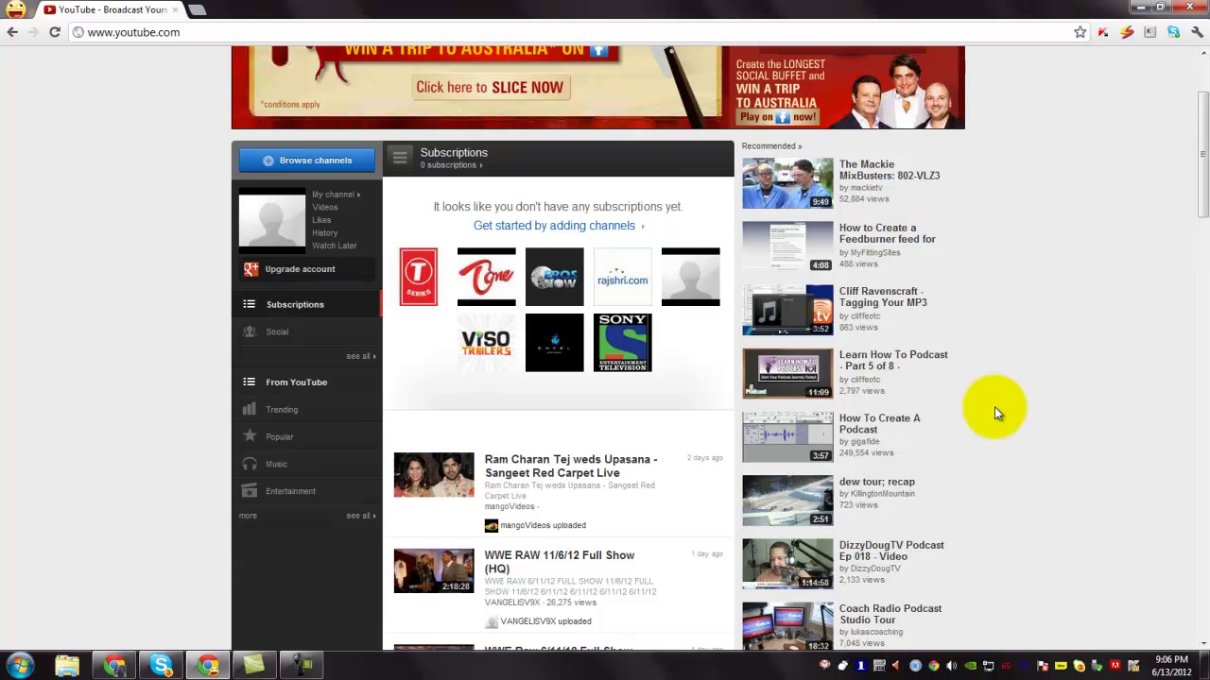
{"action": "scroll", "coordinate": [994, 406], "scroll_direction": "up", "scroll_amount": 2}
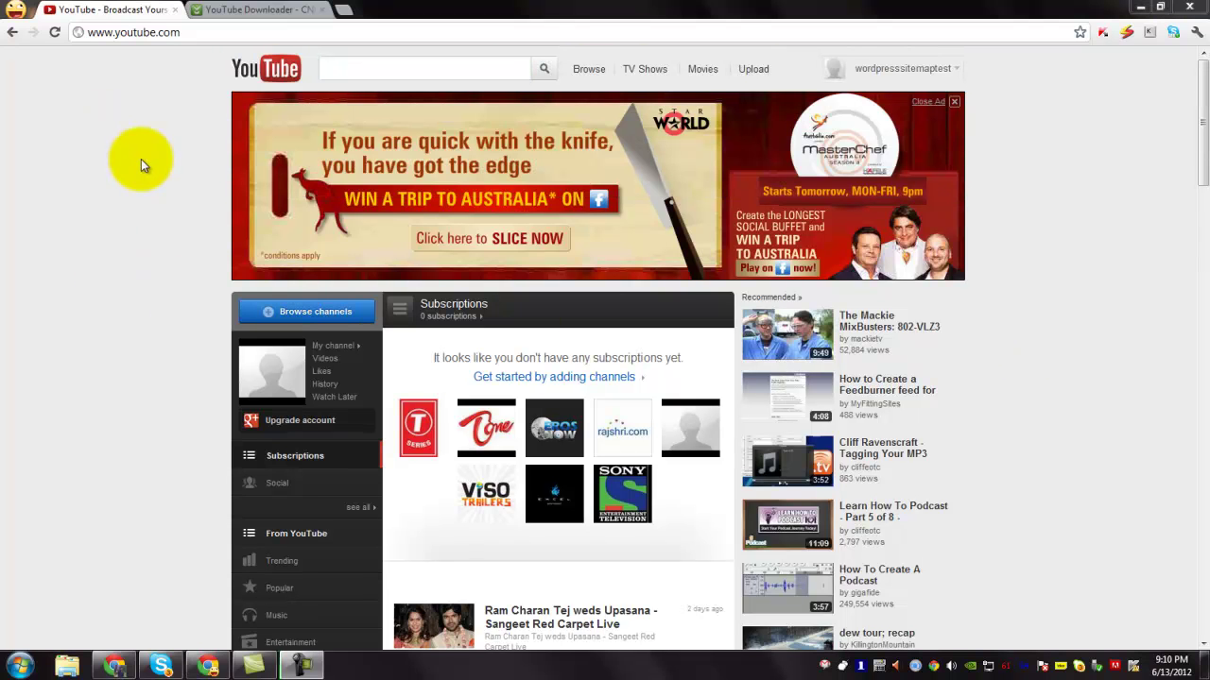
- Download the YouTube Downloader setup file from its CNET Download.com page
{"action": "left_click", "coordinate": [239, 13]}
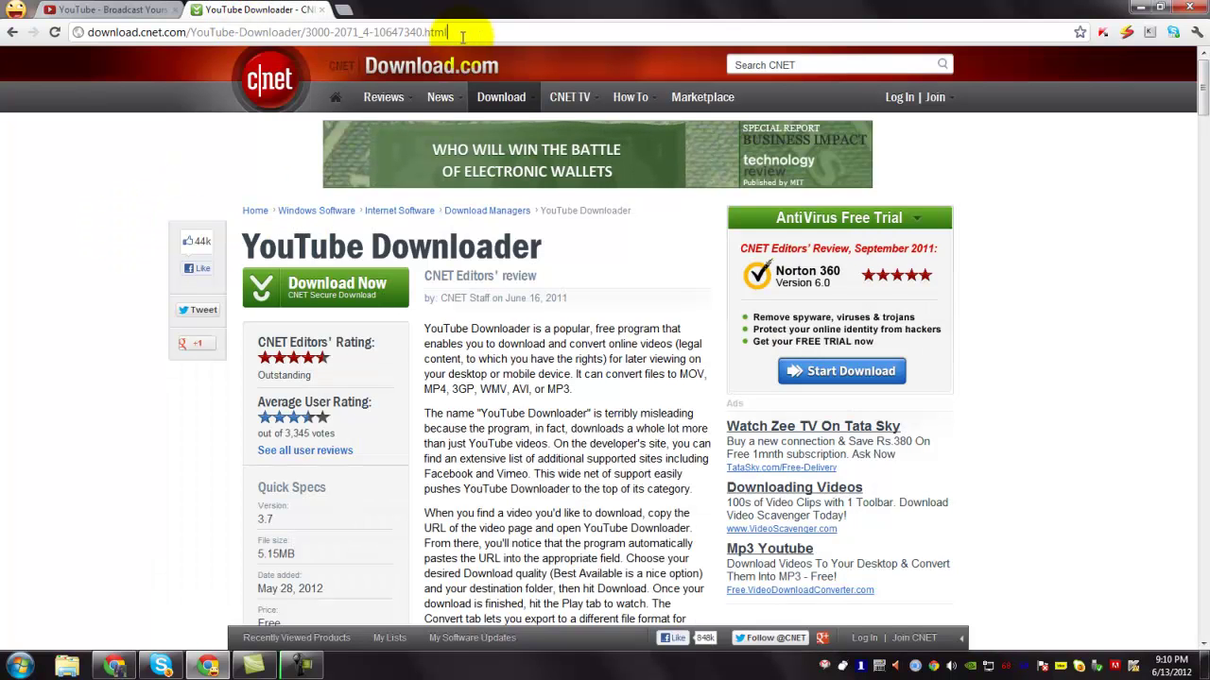
{"action": "left_click_drag", "start_coordinate": [462, 35], "coordinate": [98, 123]}
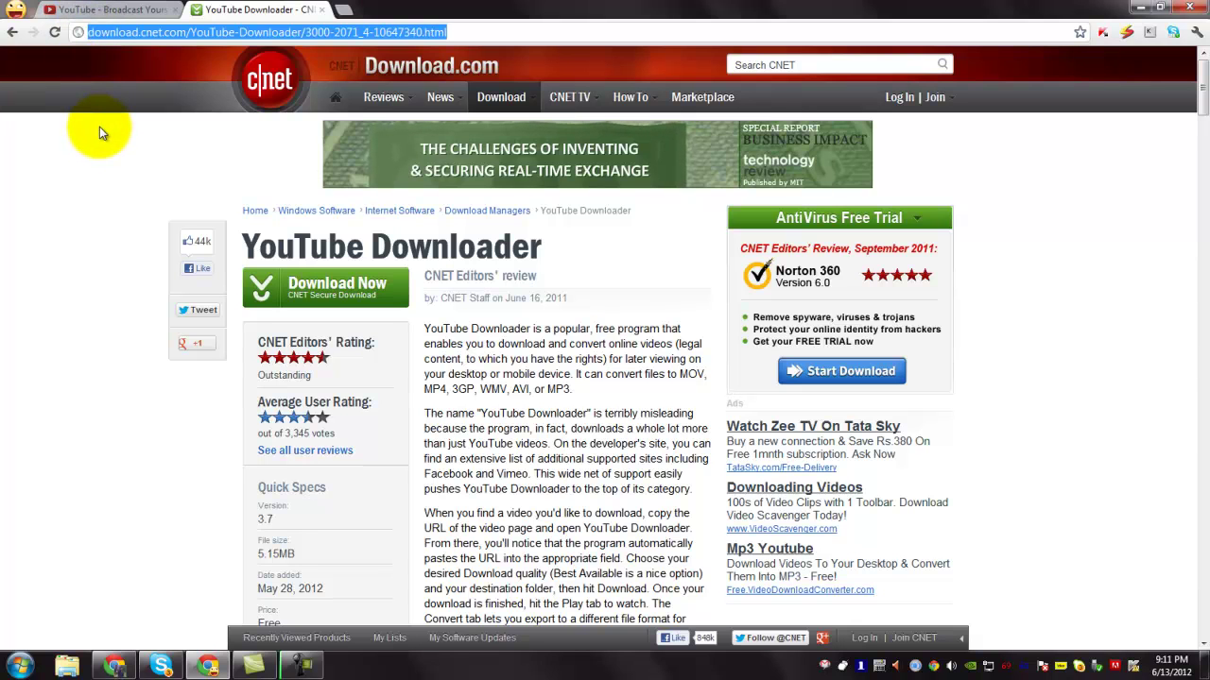
{"action": "left_click", "coordinate": [399, 248]}
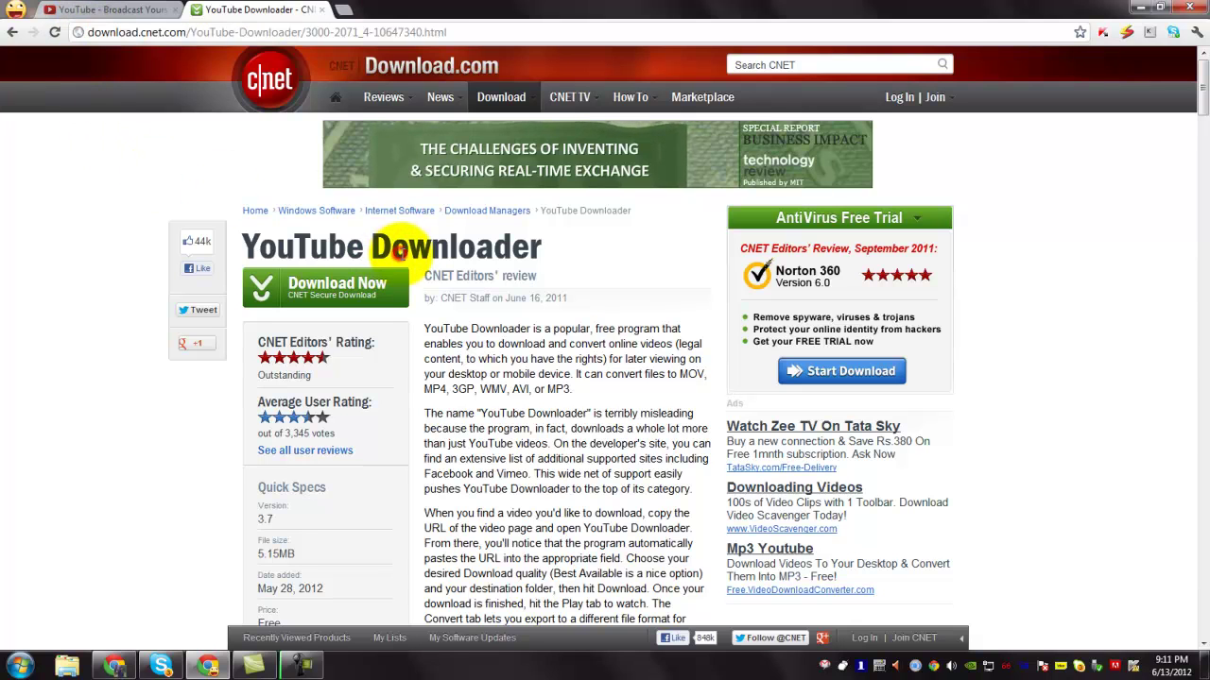
{"action": "left_click", "coordinate": [330, 290]}
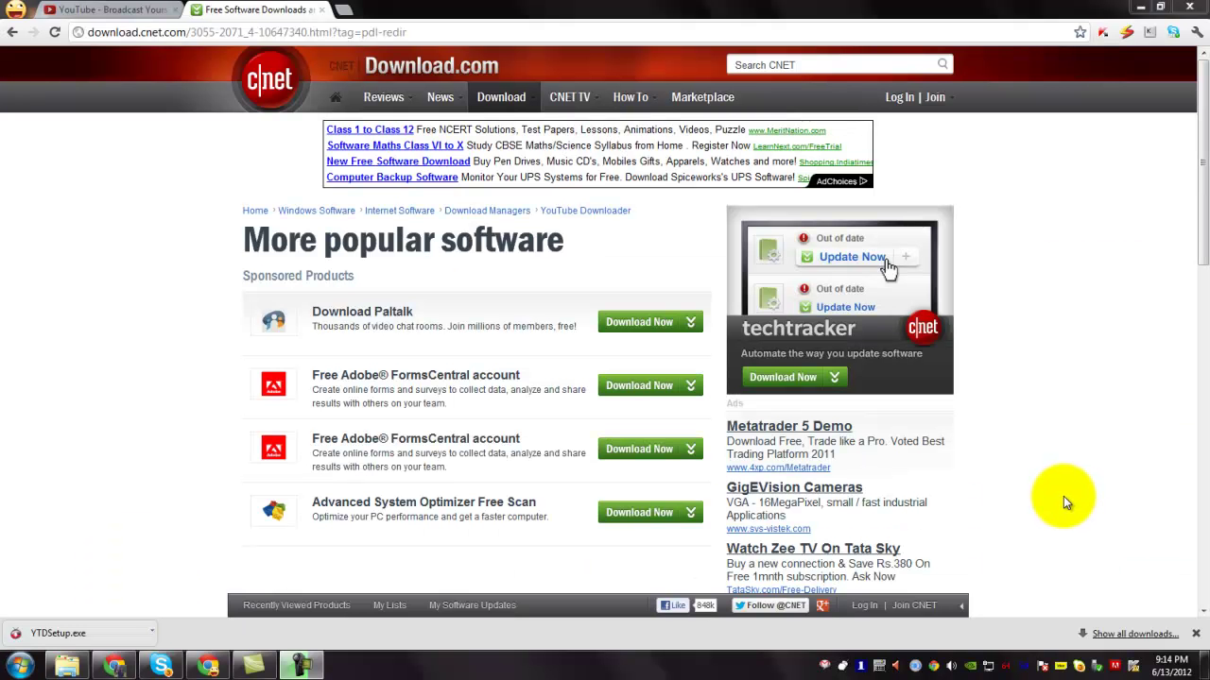
- Run YTDSetup from the desktop's TechyV folder and accept the license agreement to install YTD YouTube Downloader & Converter
{"action": "left_click", "coordinate": [1141, 7]}
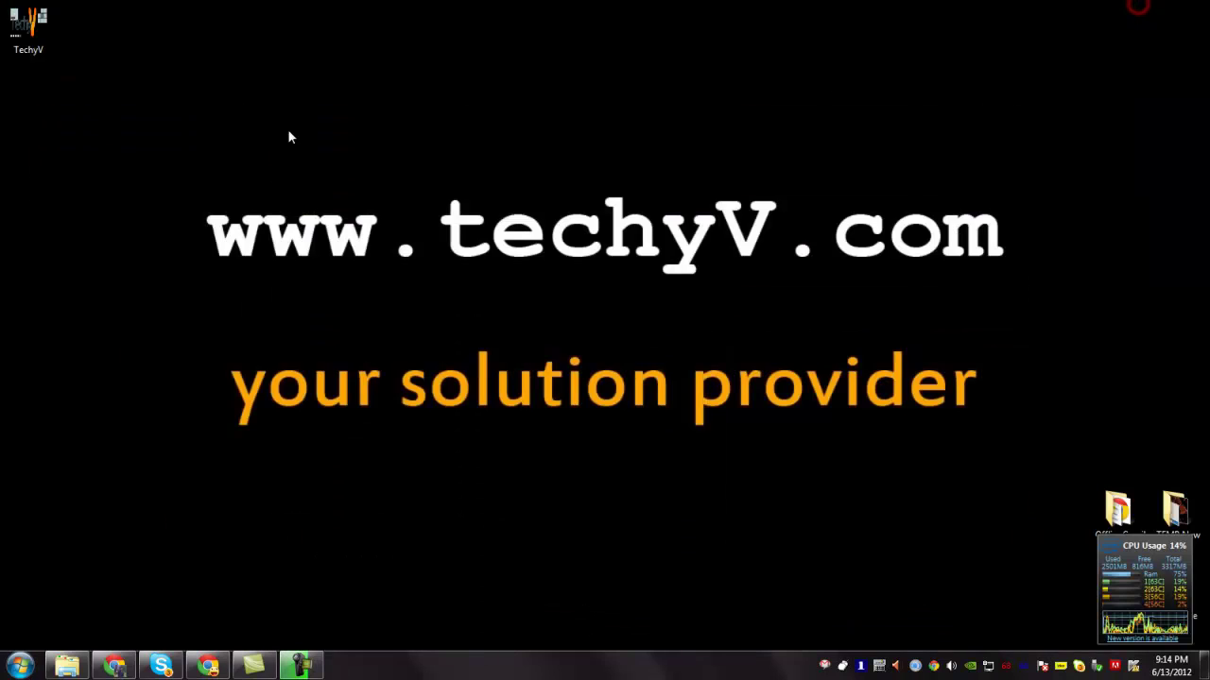
{"action": "left_click", "coordinate": [50, 42]}
{"action": "double_click", "coordinate": [50, 42]}
{"action": "left_click", "coordinate": [666, 154]}
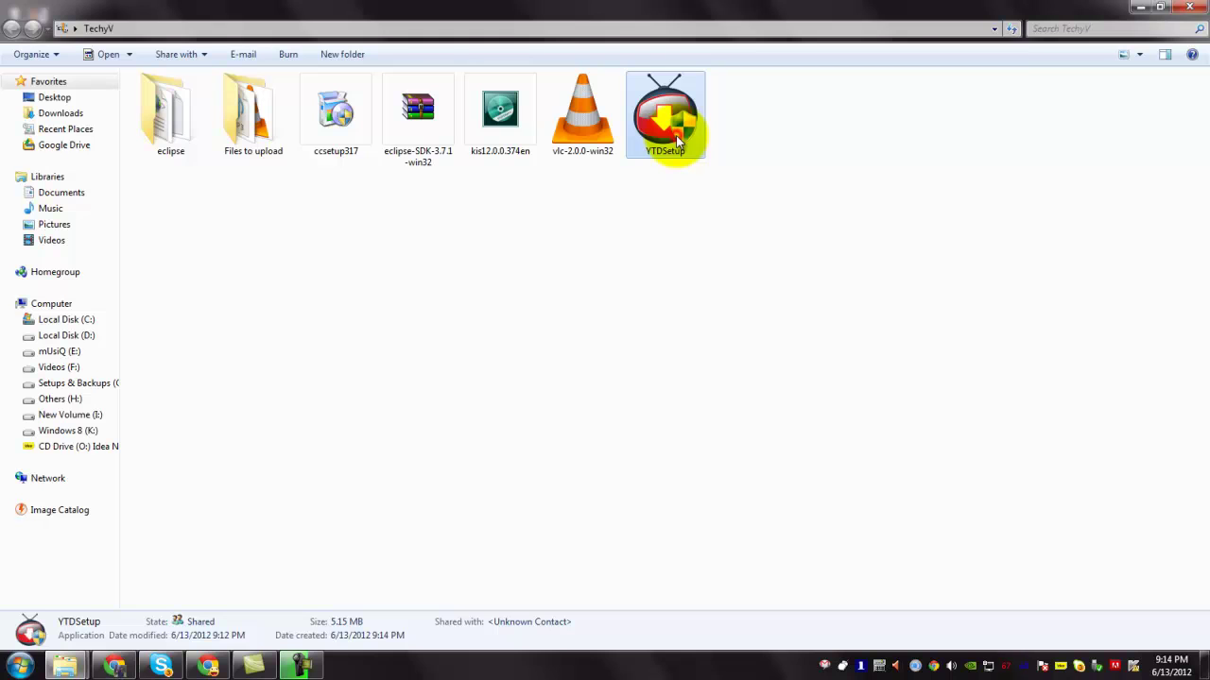
{"action": "double_click", "coordinate": [676, 135]}
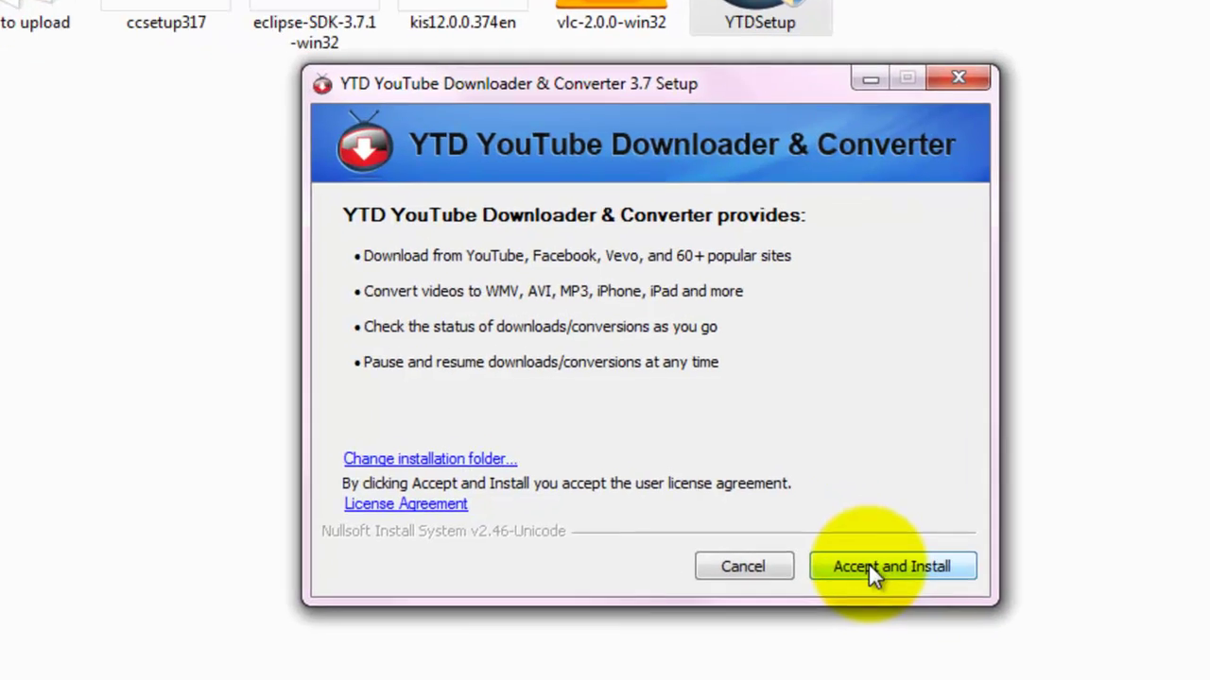
{"action": "left_click", "coordinate": [788, 495]}
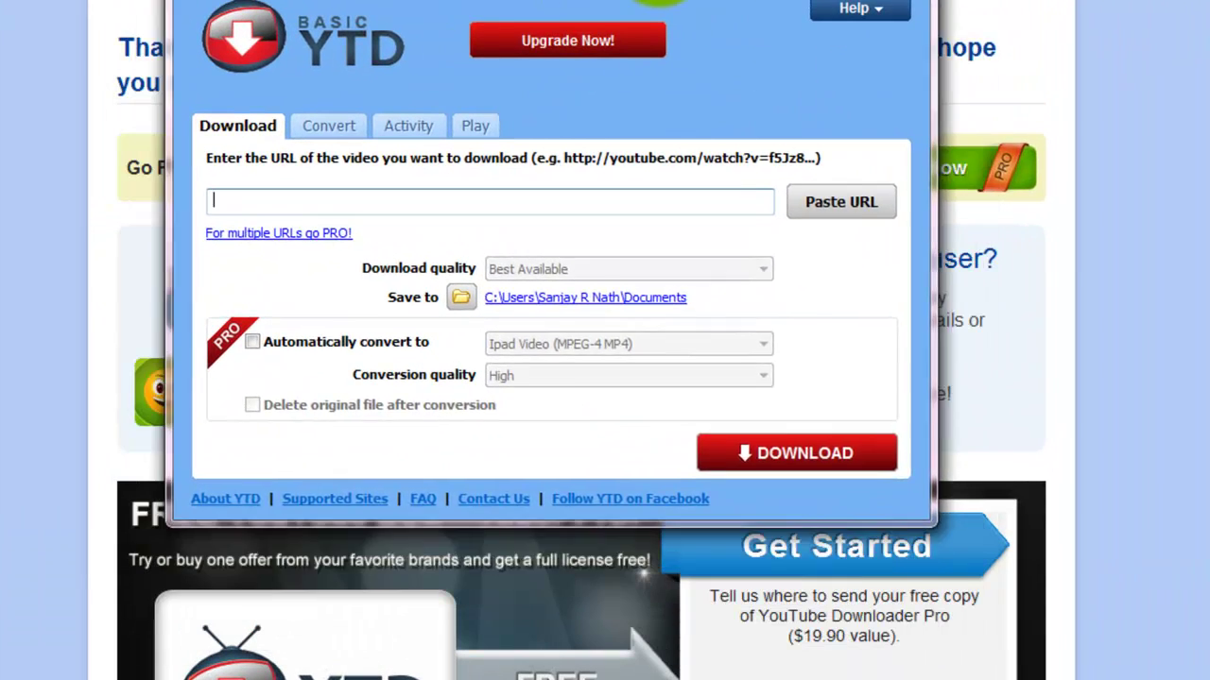
- Return to YouTube in Chrome, open the recommended video "The Mackie MixBusters: 802-VLZ3" and pause it
{"action": "left_click_drag", "start_coordinate": [661, 1], "coordinate": [708, 2]}
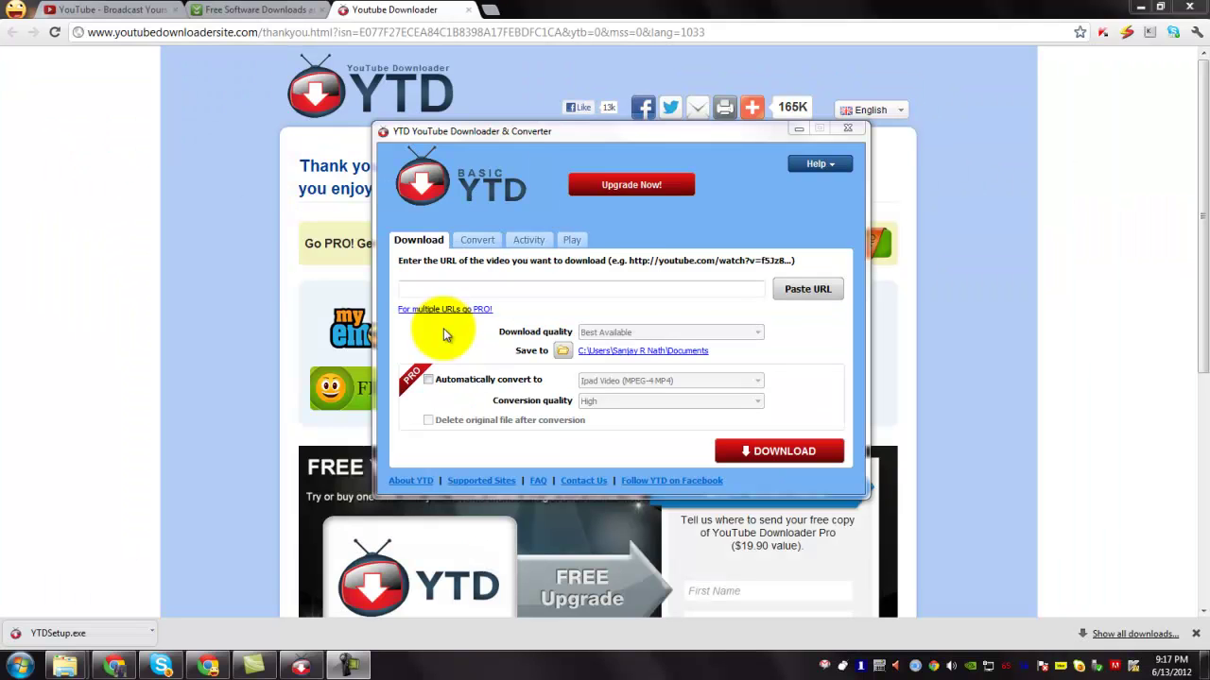
{"action": "left_click", "coordinate": [104, 9]}
{"action": "left_click", "coordinate": [176, 34]}
{"action": "left_click", "coordinate": [185, 33]}
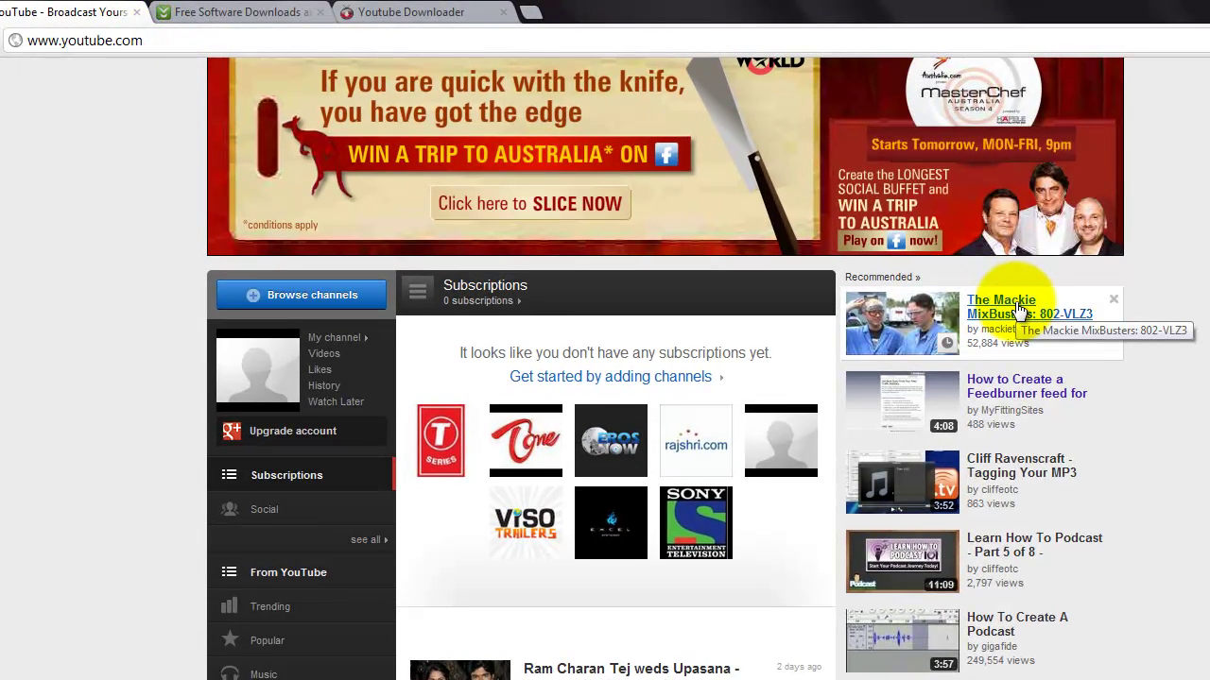
{"action": "left_click", "coordinate": [1014, 310]}
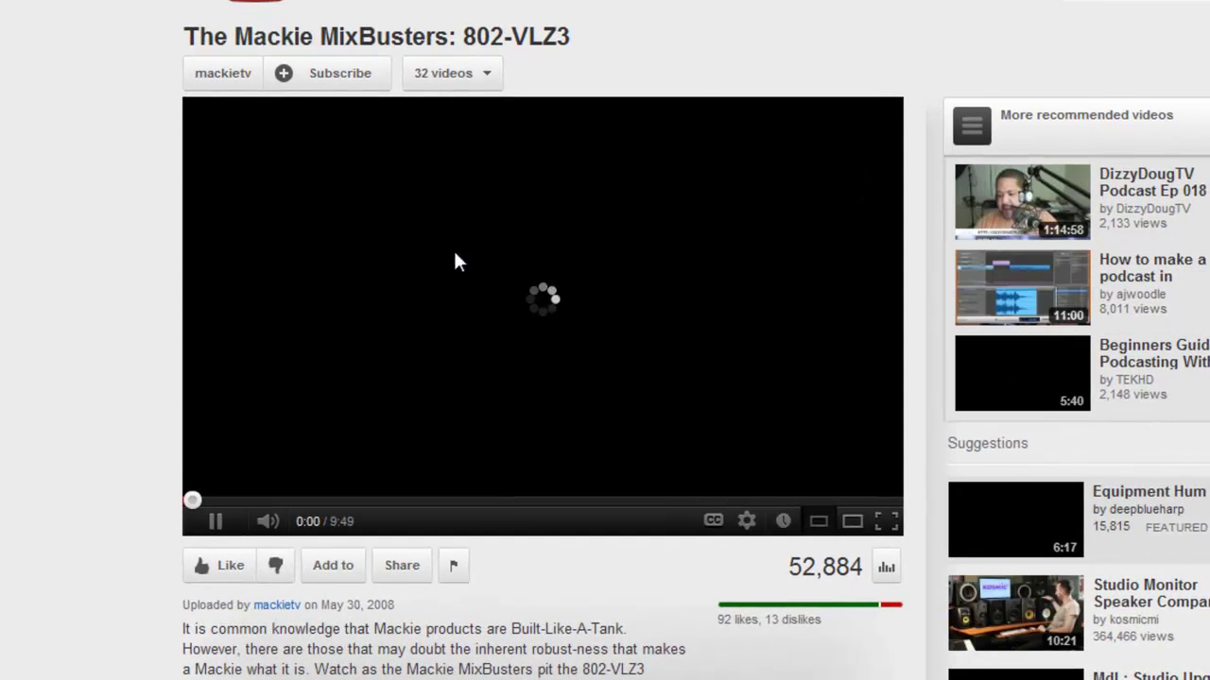
{"action": "left_click", "coordinate": [216, 527]}
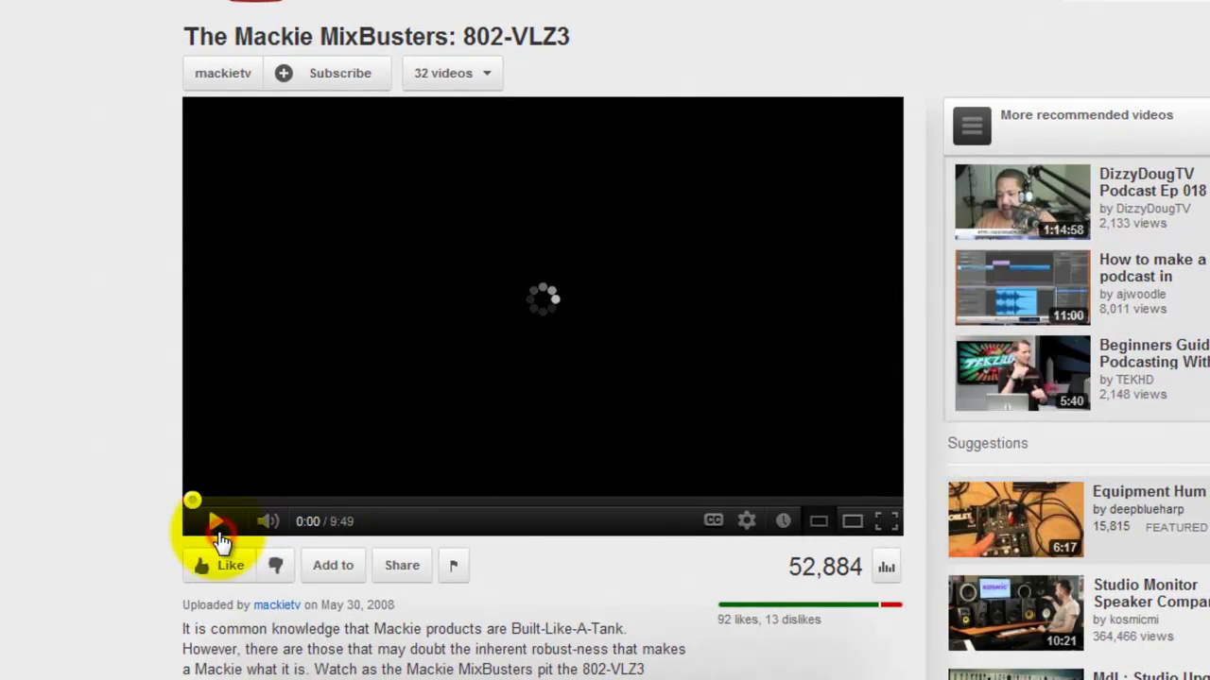
- Copy the paused video's URL and paste it as the video to download in YTD YouTube Downloader & Converter
{"action": "right_click", "coordinate": [460, 293]}
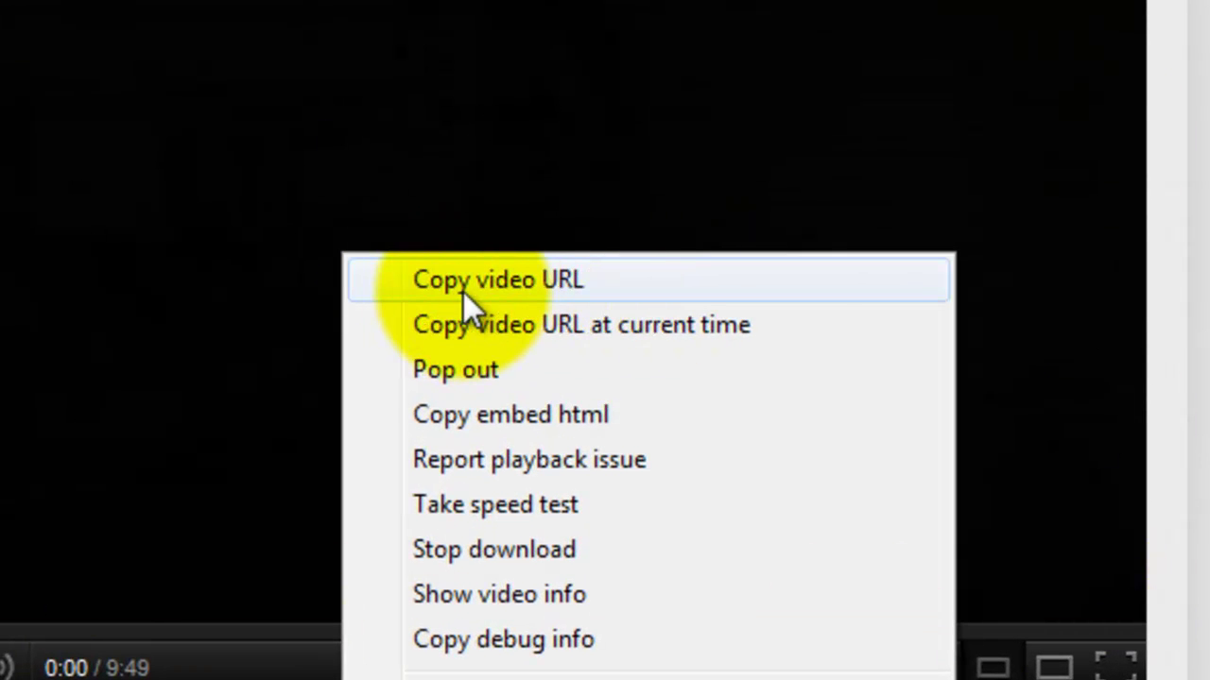
{"action": "left_click", "coordinate": [584, 295]}
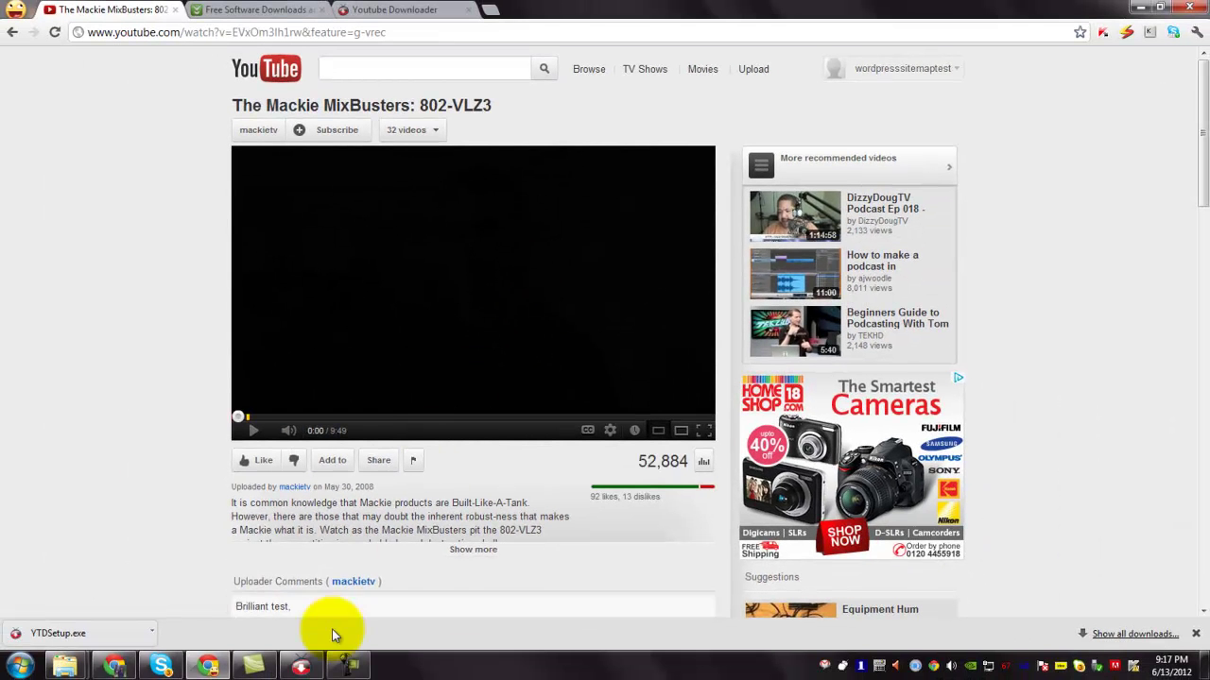
{"action": "left_click", "coordinate": [302, 666]}
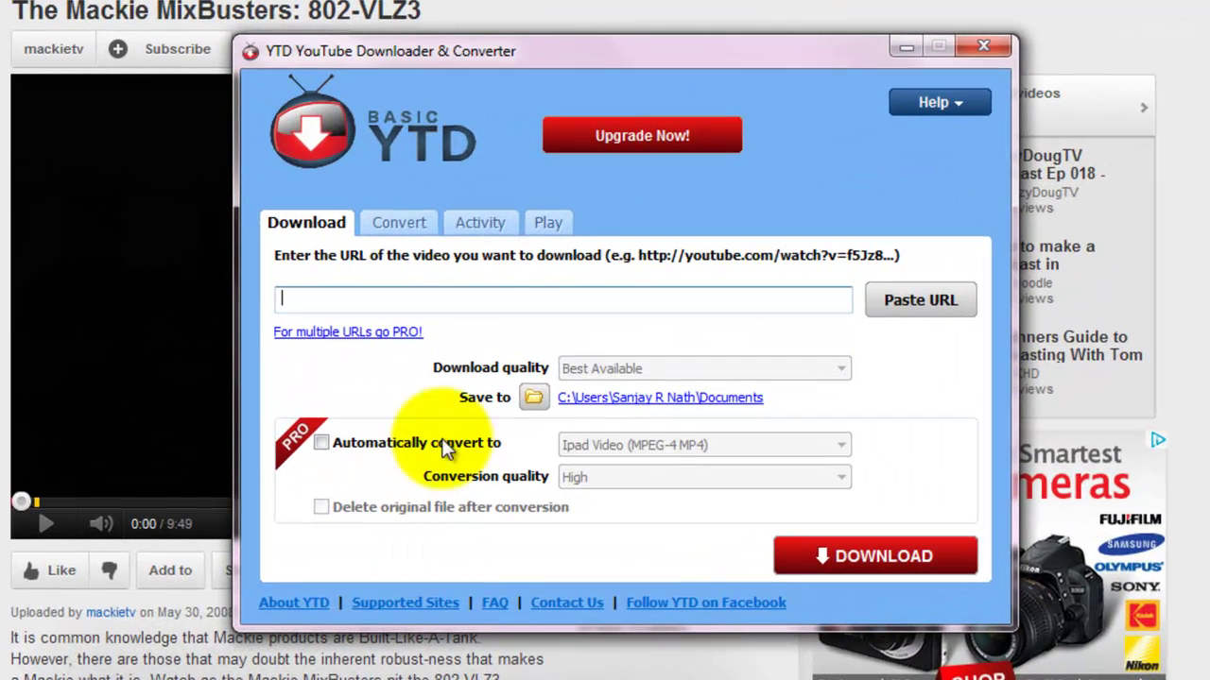
{"action": "left_click", "coordinate": [490, 292]}
{"action": "key", "text": "ctrl+v"}
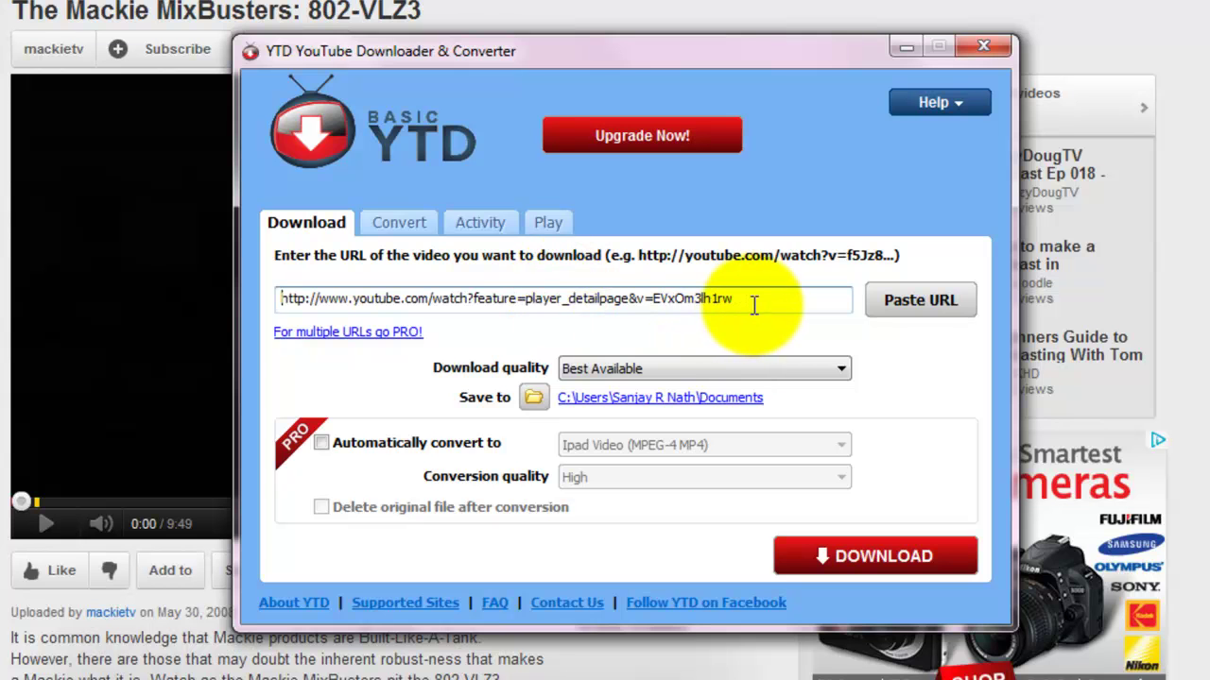
{"action": "mouse_move", "coordinate": [754, 302]}
{"action": "left_mouse_down"}
{"action": "mouse_move", "coordinate": [297, 319]}
{"action": "mouse_move", "coordinate": [261, 307]}
{"action": "mouse_move", "coordinate": [756, 302]}
{"action": "left_mouse_up"}
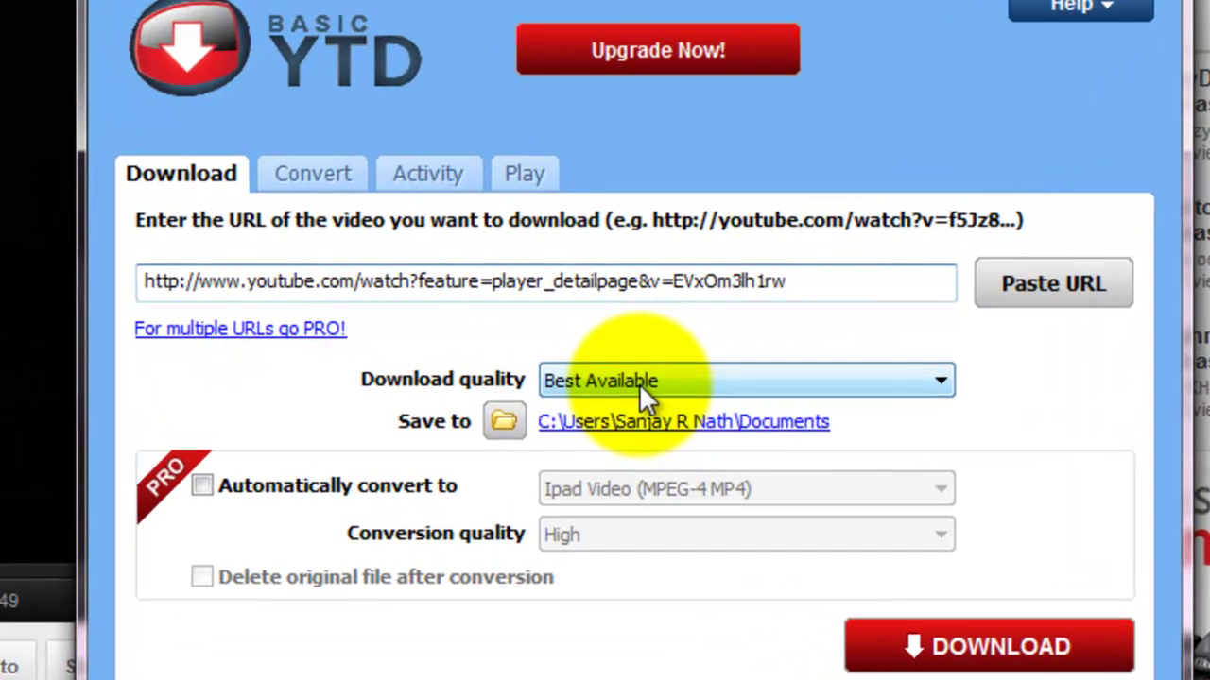
- Choose Best Available as the download quality and start downloading the video
{"action": "left_click", "coordinate": [628, 370]}
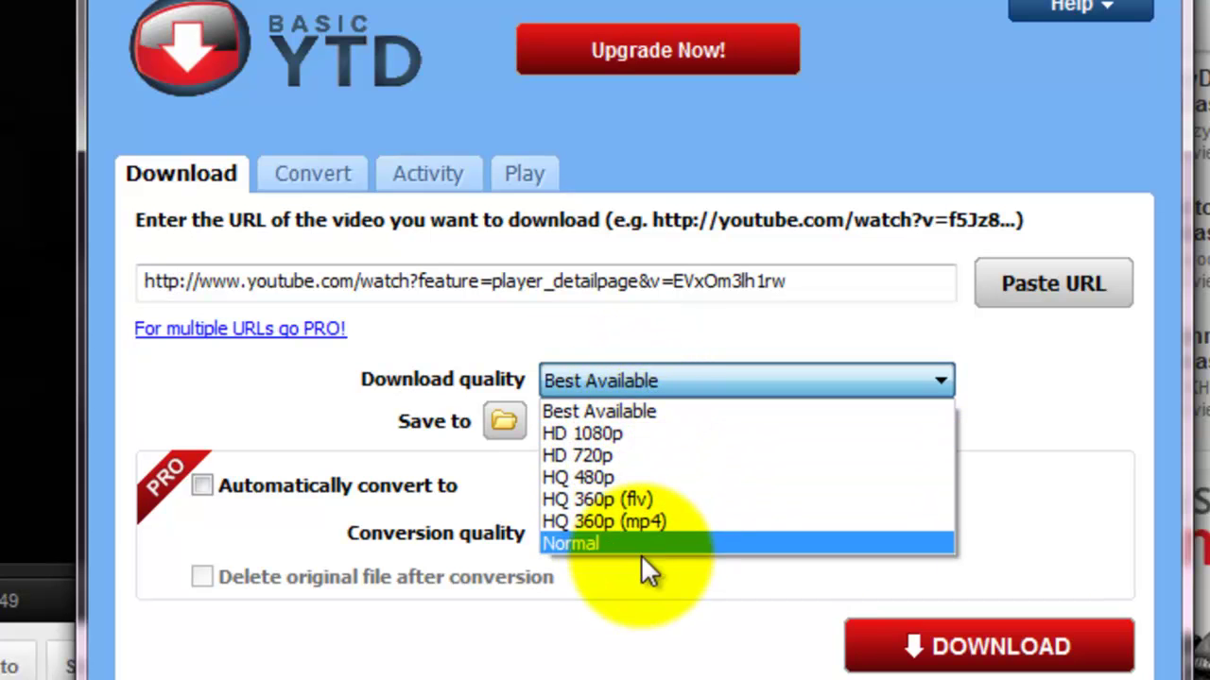
{"action": "left_click", "coordinate": [641, 412]}
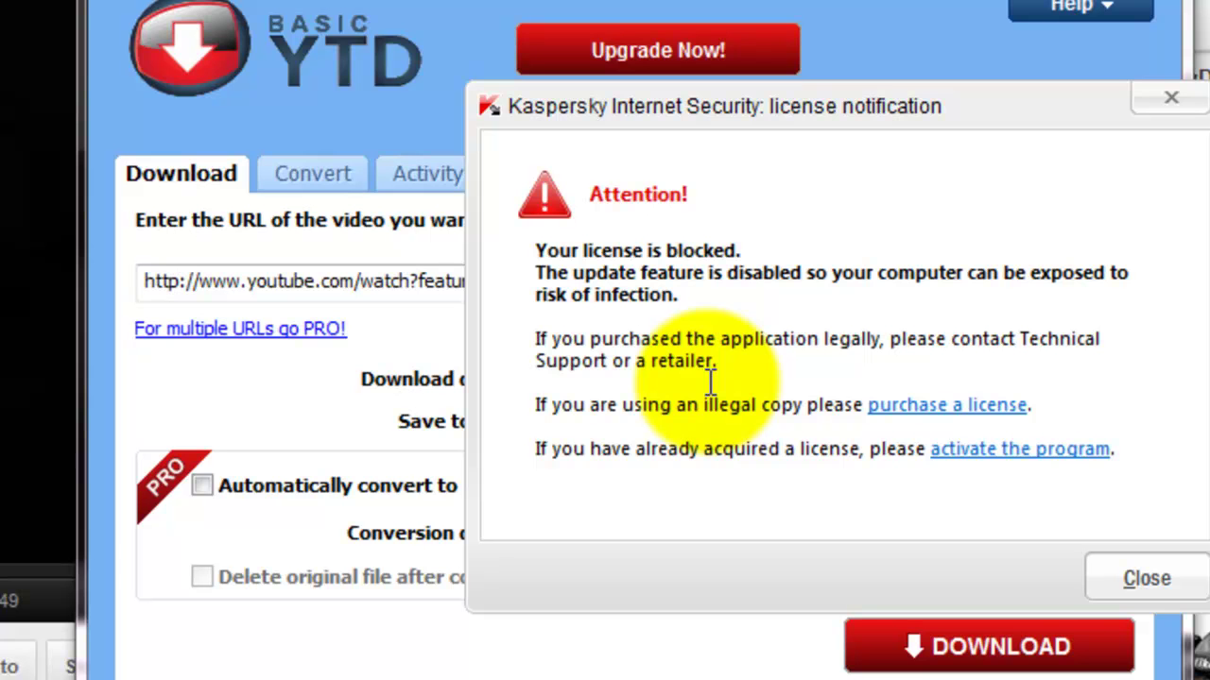
{"action": "left_click", "coordinate": [1170, 98]}
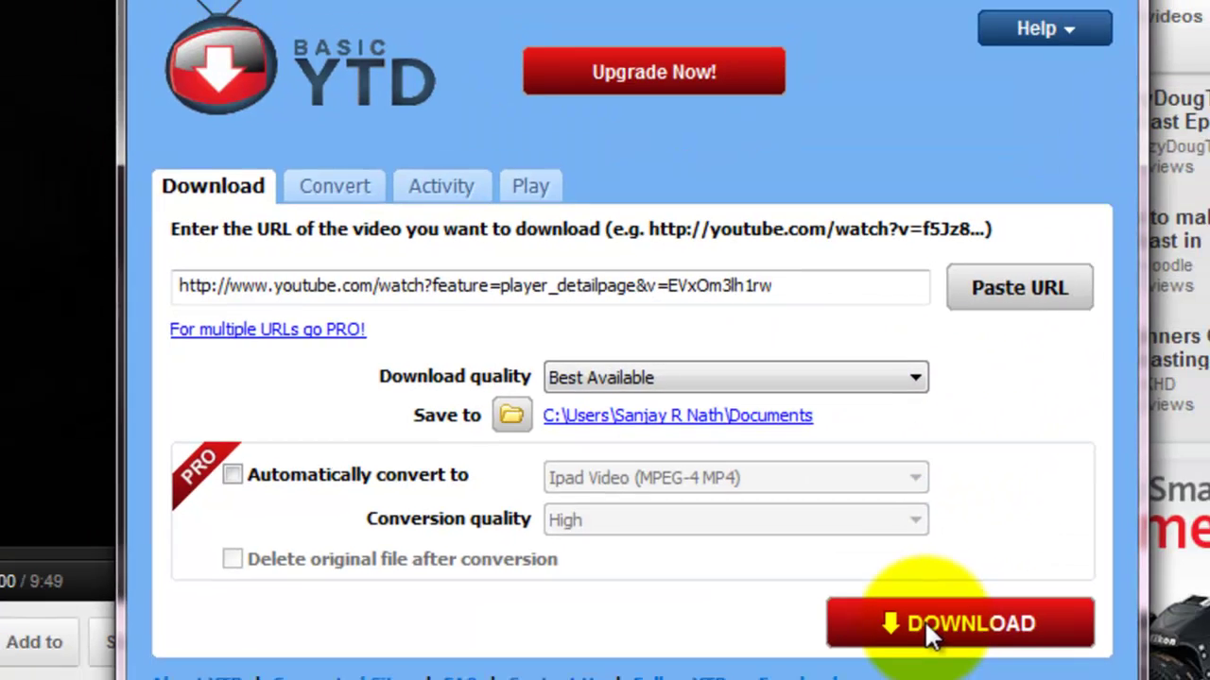
{"action": "left_click", "coordinate": [955, 652]}
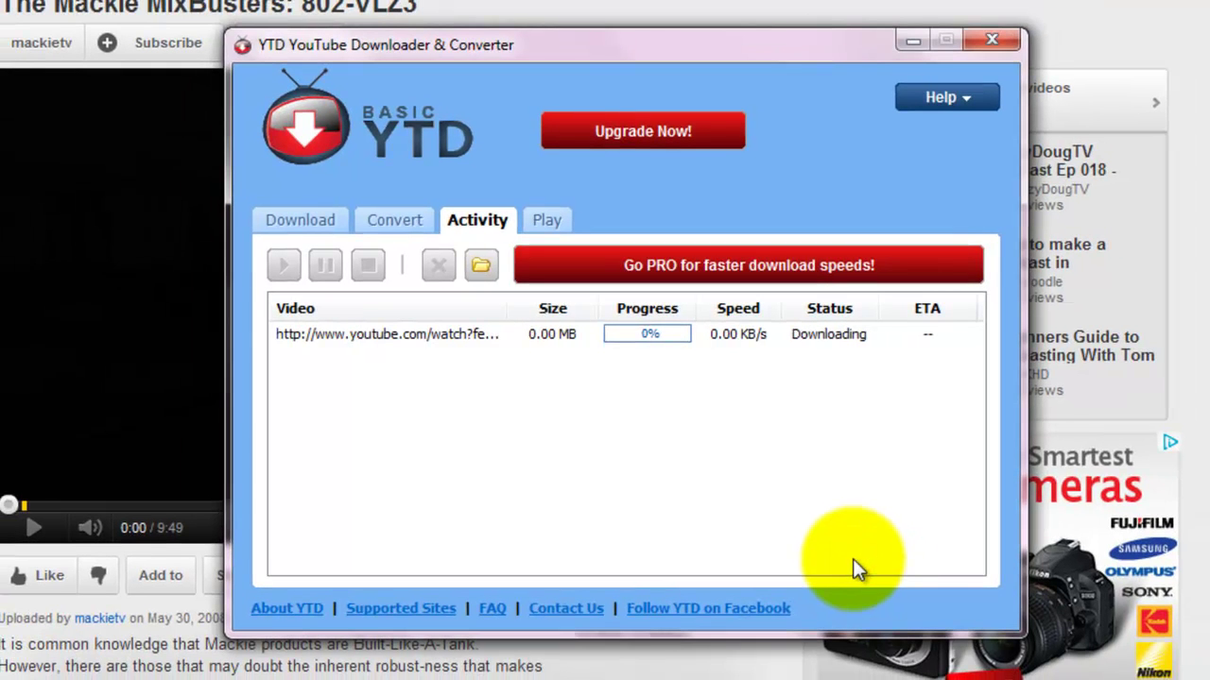
- Check the video's entry in the download activity list, return to the download settings and show the desktop
{"action": "left_click", "coordinate": [766, 342]}
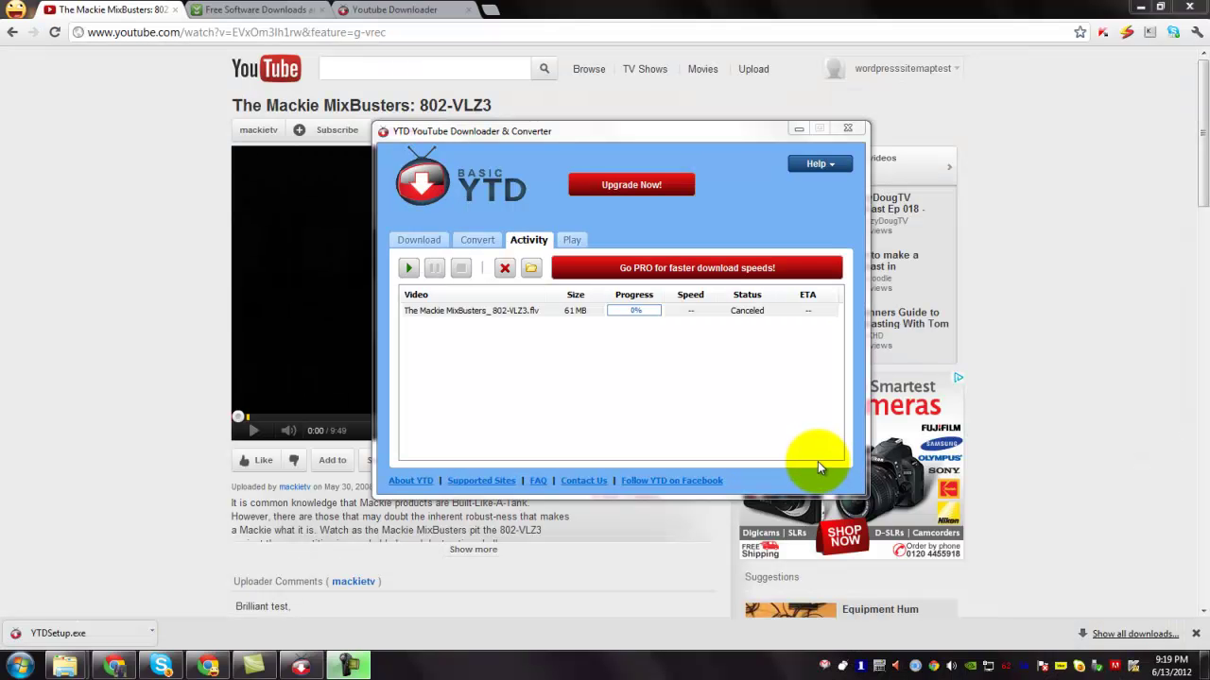
{"action": "left_click", "coordinate": [417, 242]}
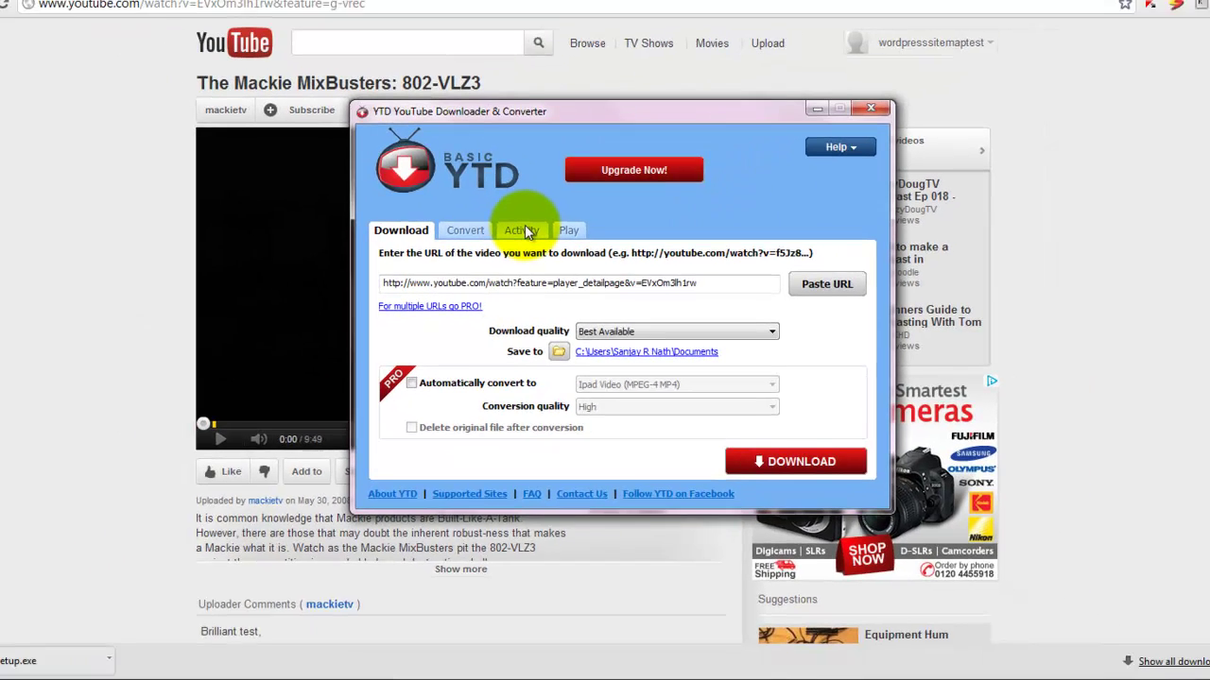
{"action": "key", "text": "super+d"}
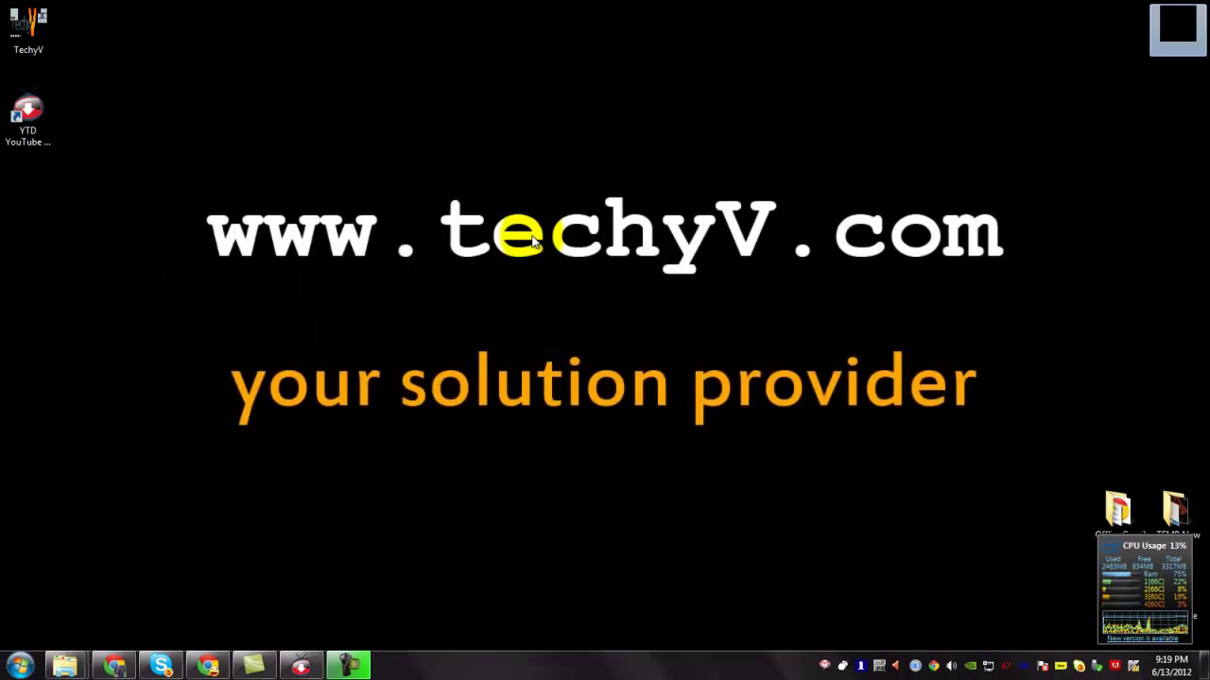